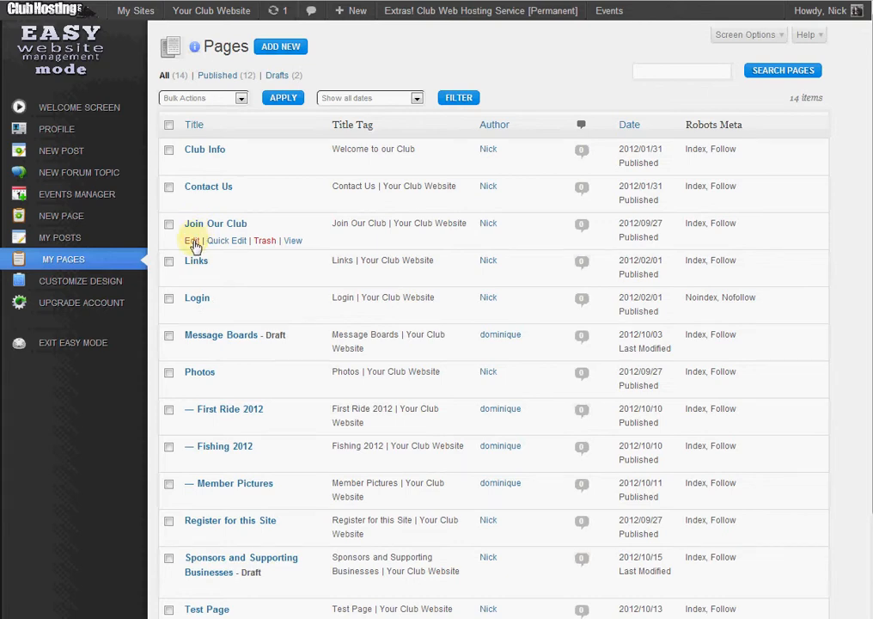
Open the Join Our Club page for editing.
{"action": "left_click", "coordinate": [221, 245]}
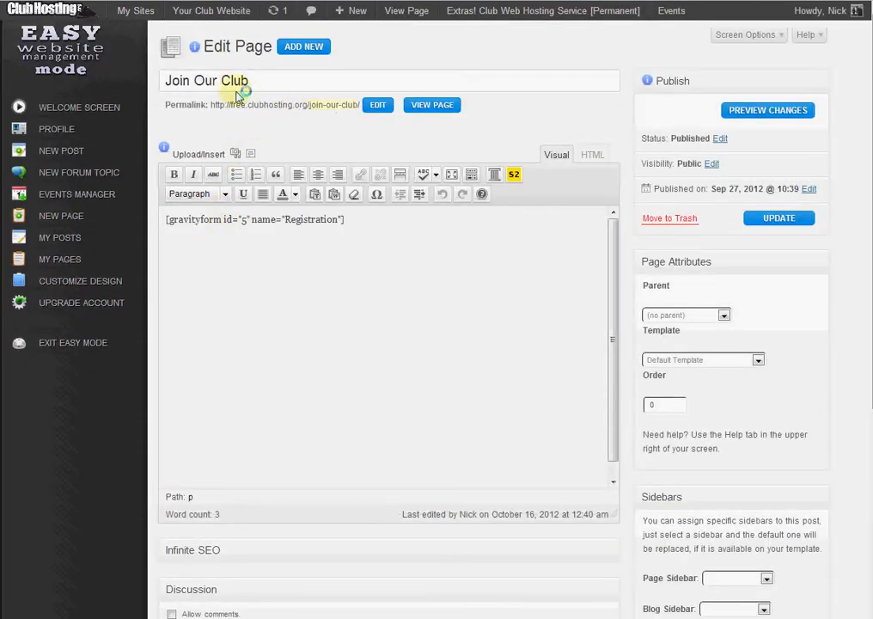
{"action": "left_click_drag", "start_coordinate": [247, 80], "coordinate": [146, 83]}
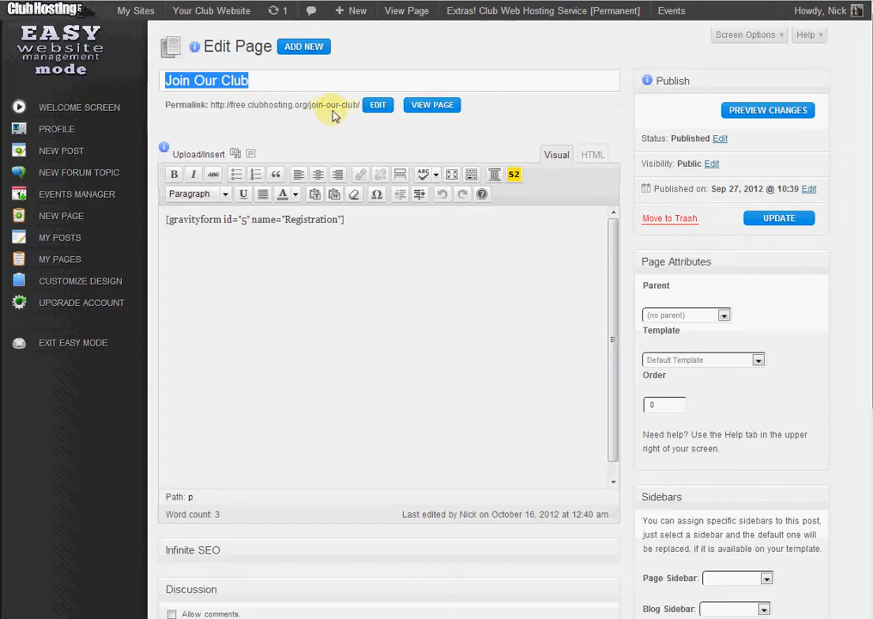
Shorten the page's permalink slug to "join".
{"action": "left_click", "coordinate": [377, 104]}
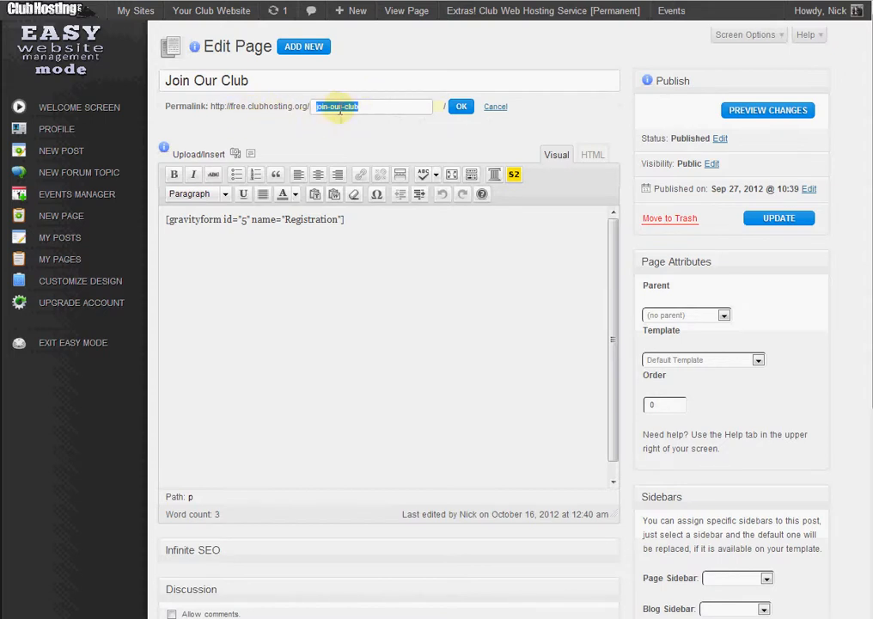
{"action": "left_click_drag", "start_coordinate": [328, 105], "coordinate": [516, 98]}
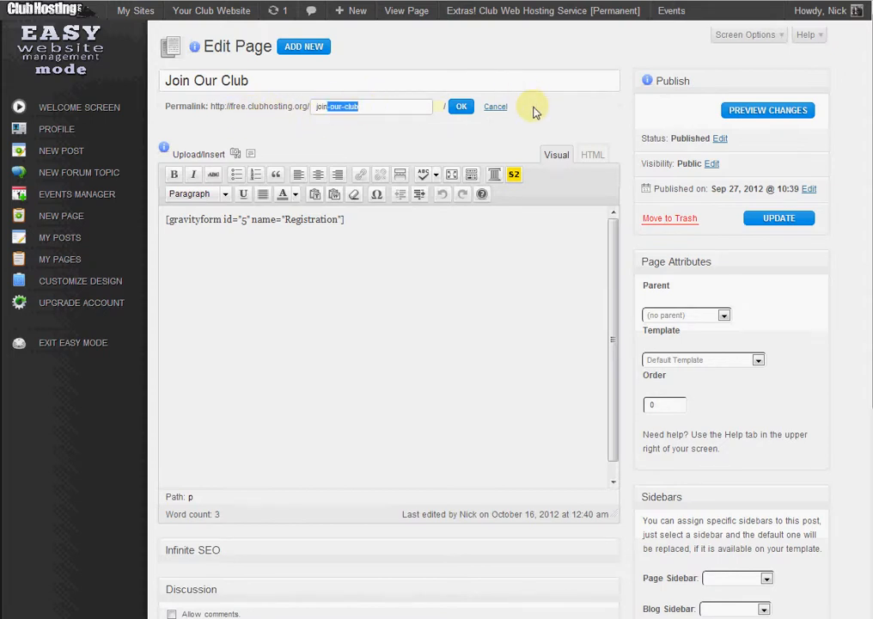
{"action": "key", "text": "BackSpace"}
{"action": "left_click", "coordinate": [460, 109]}
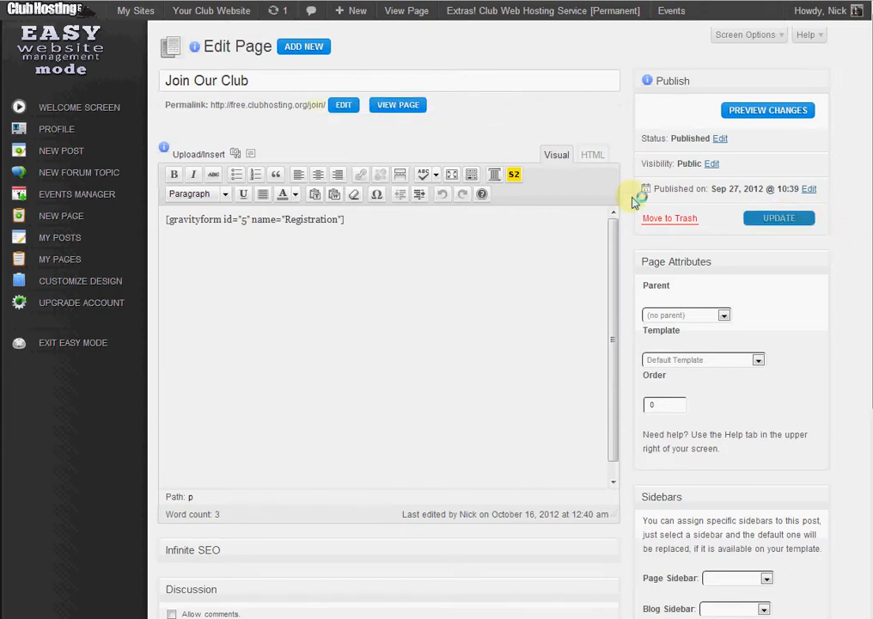
Change the permalink slug back to "join-our-club".
{"action": "triple_click", "coordinate": [306, 122]}
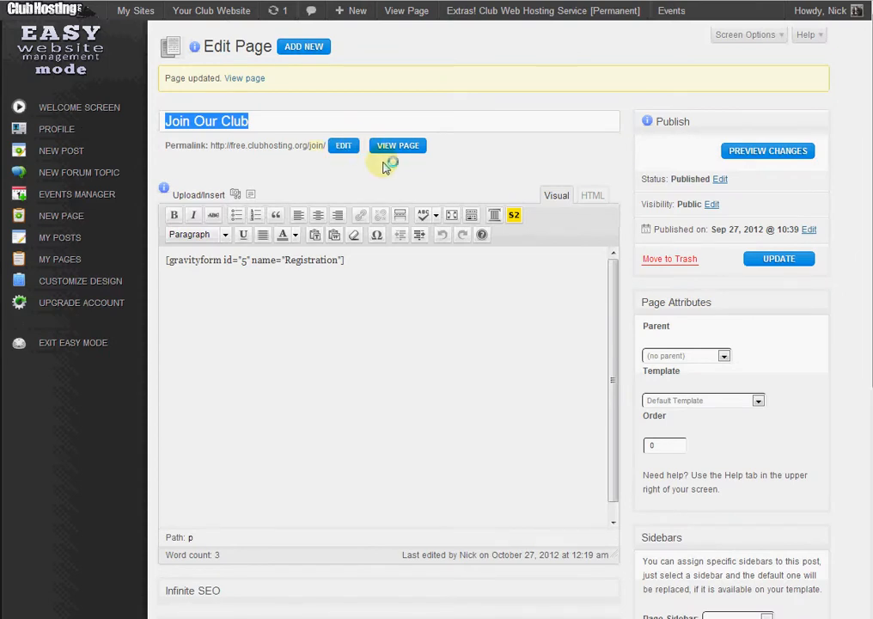
{"action": "left_click", "coordinate": [345, 146]}
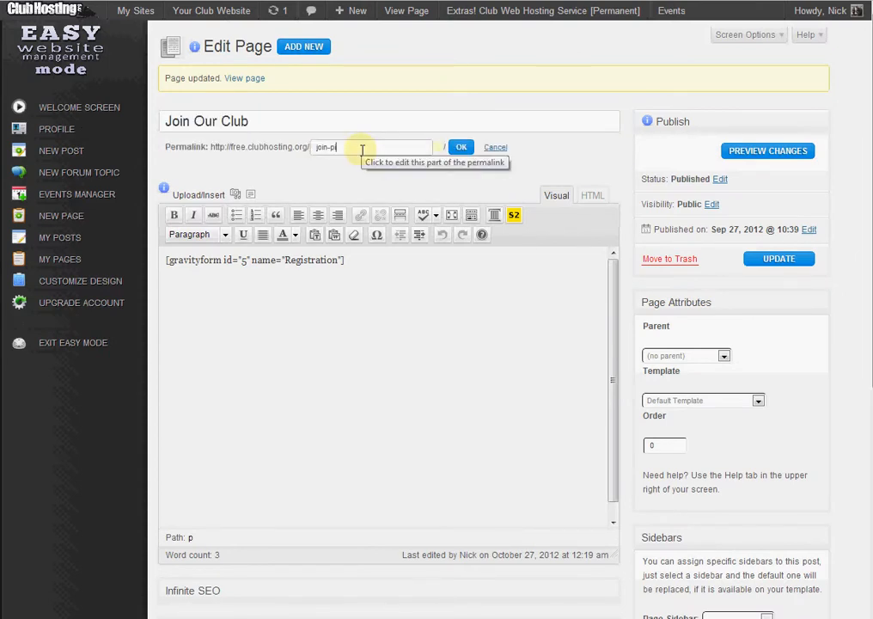
{"action": "type", "text": "-our-club"}
{"action": "key", "text": "Return"}
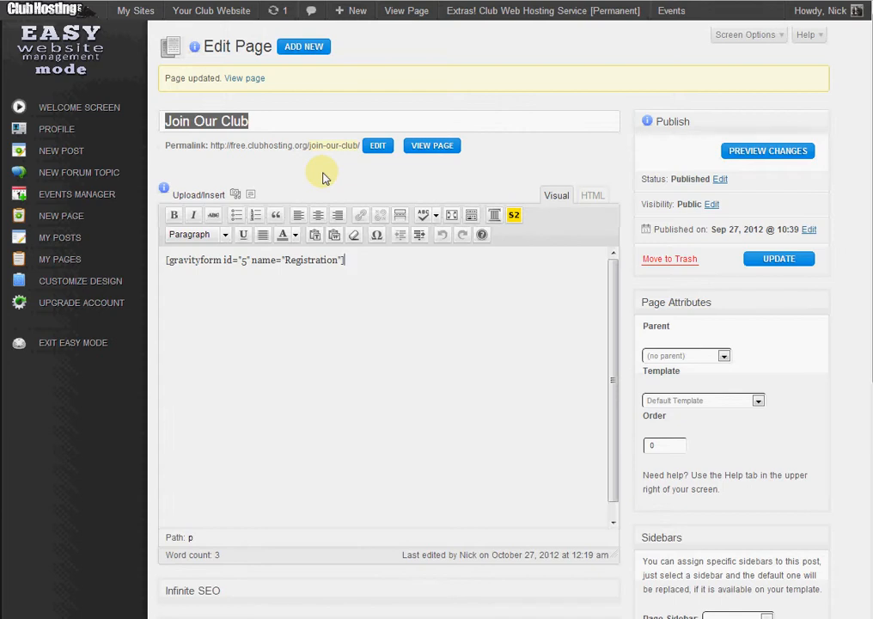
Set the page's parent to First Ride 2012 and update the page.
{"action": "left_click", "coordinate": [686, 341]}
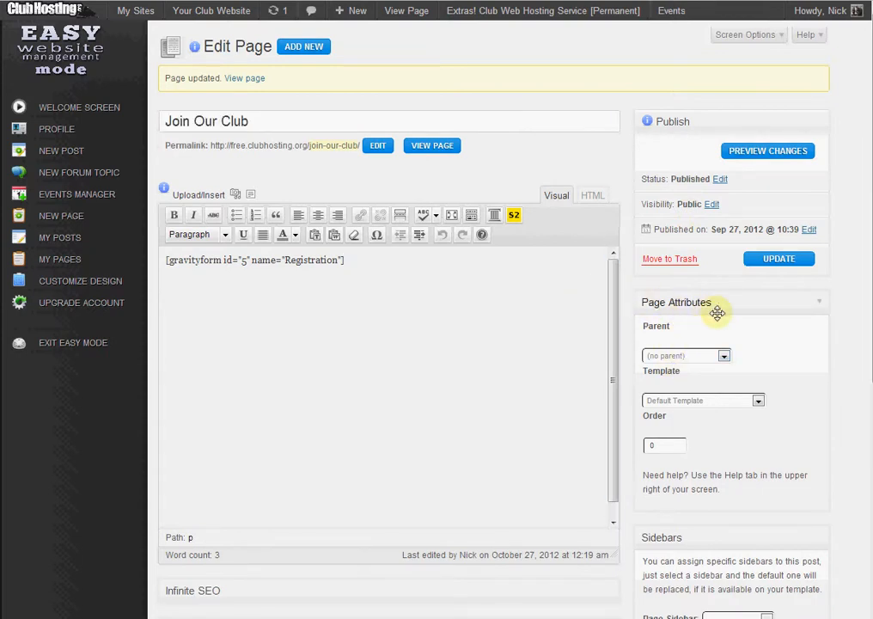
{"action": "left_click", "coordinate": [705, 356]}
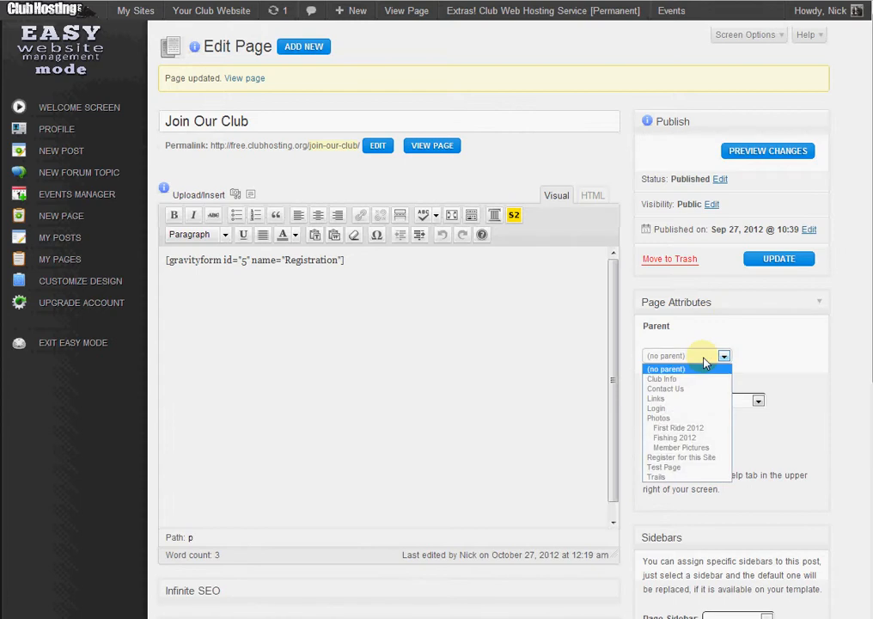
{"action": "left_click", "coordinate": [692, 427]}
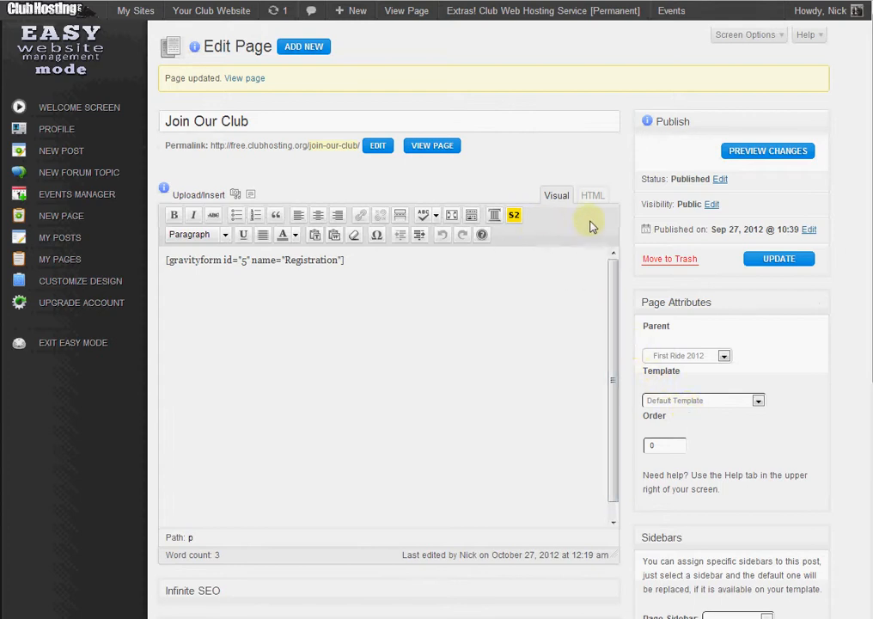
{"action": "left_click", "coordinate": [776, 267]}
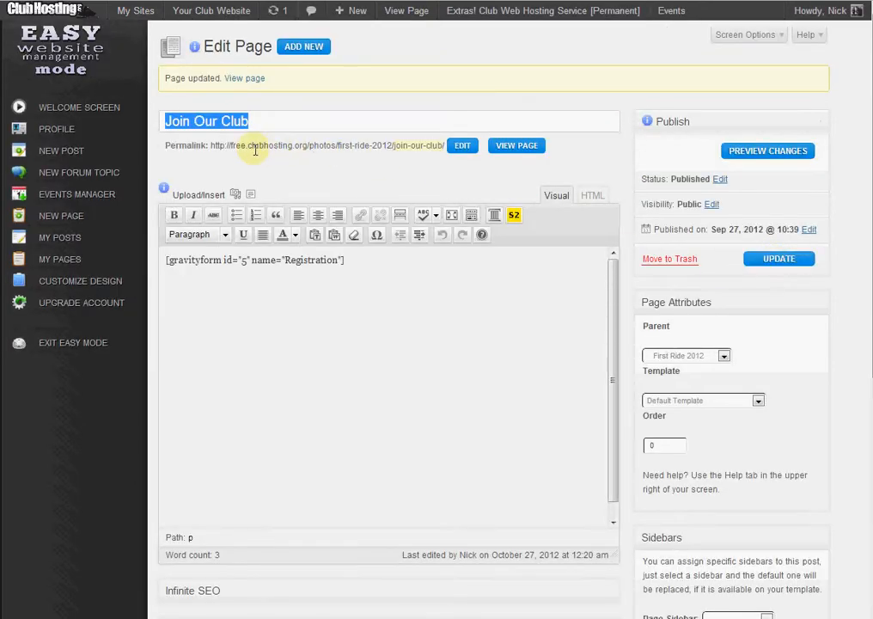
Set the page's parent back to (no parent) and update the page.
{"action": "left_click_drag", "start_coordinate": [221, 146], "coordinate": [334, 142]}
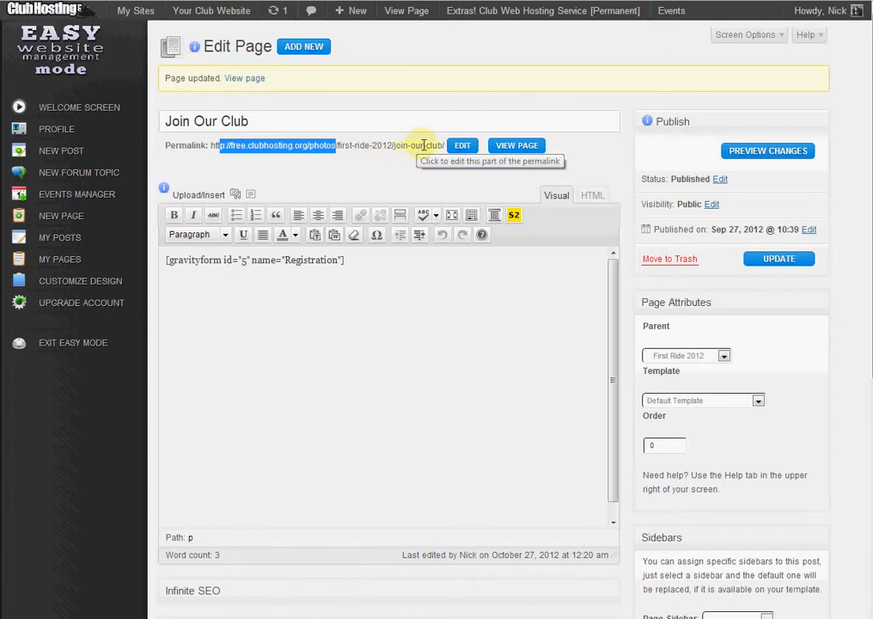
{"action": "left_click", "coordinate": [692, 400]}
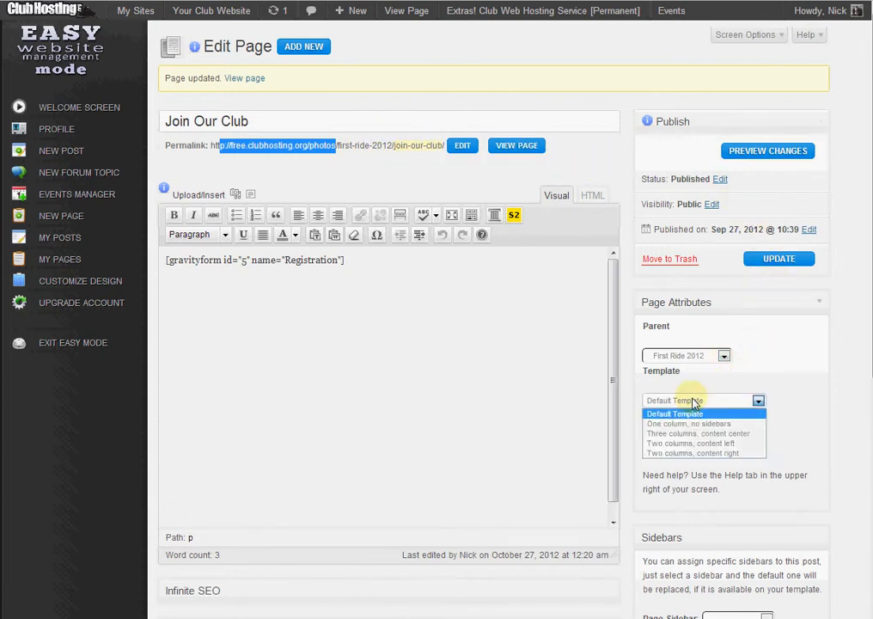
{"action": "left_click", "coordinate": [691, 399]}
{"action": "left_click", "coordinate": [679, 355]}
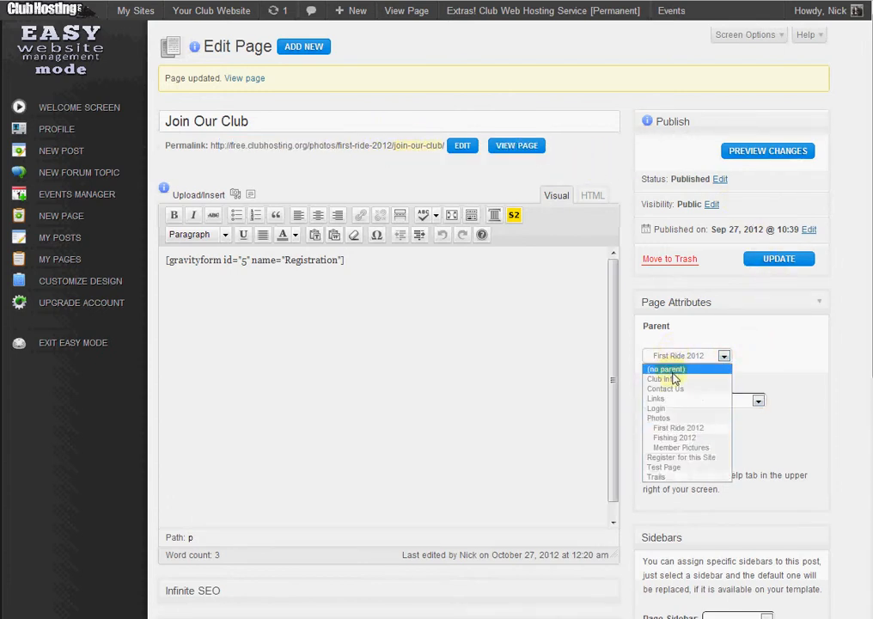
{"action": "left_click", "coordinate": [672, 366]}
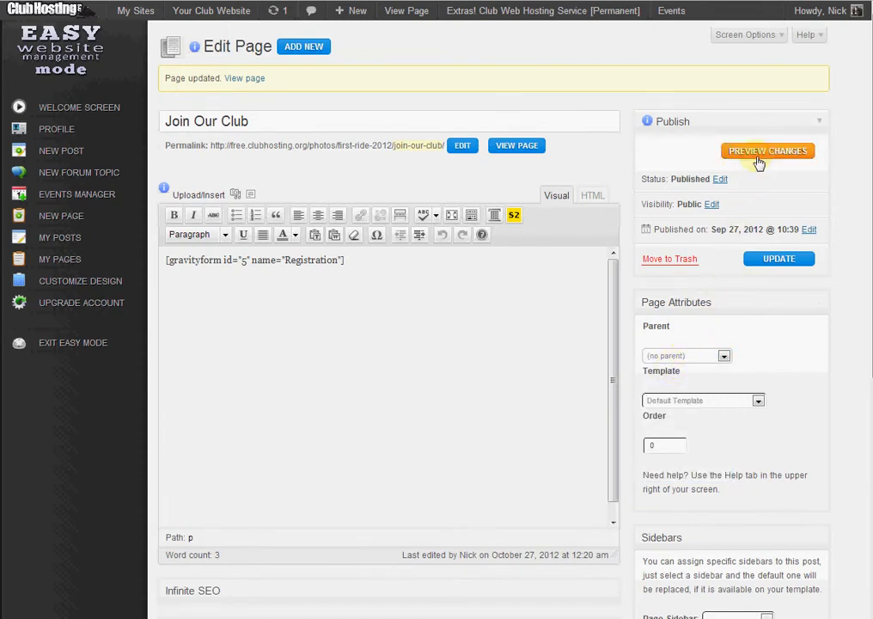
{"action": "left_click", "coordinate": [766, 265]}
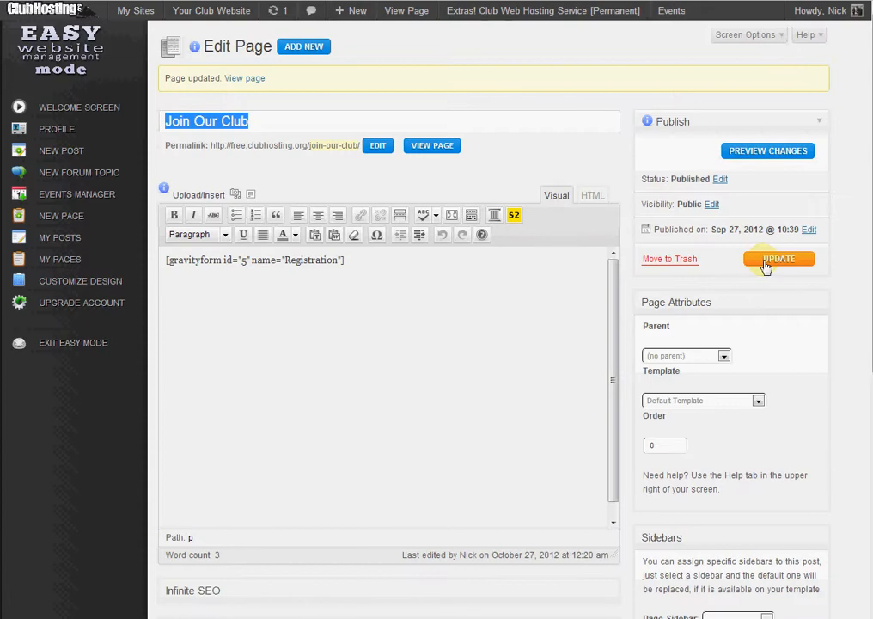
Try the Two columns, content right template, then switch back to Default Template.
{"action": "scroll", "coordinate": [747, 229], "scroll_direction": "down", "scroll_amount": 3}
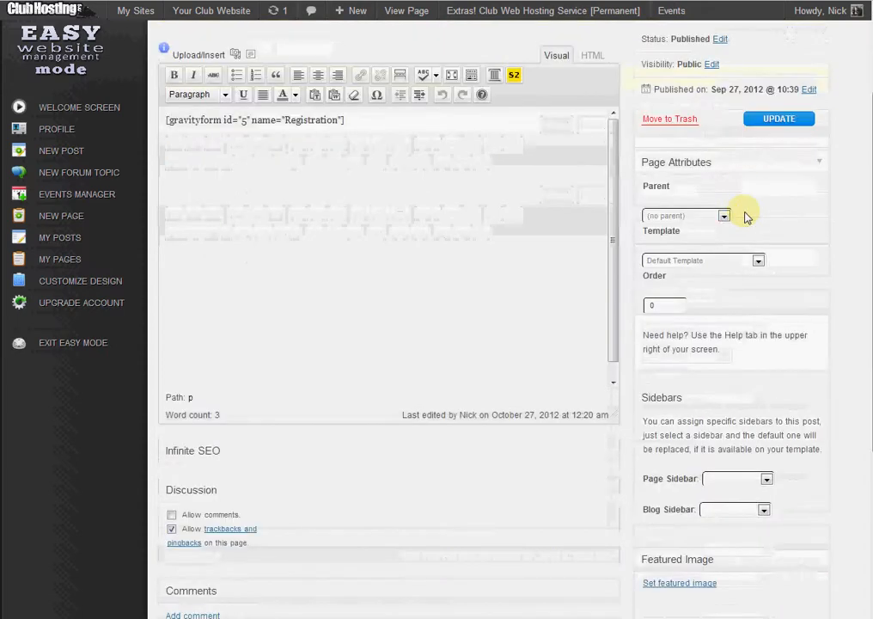
{"action": "left_click", "coordinate": [701, 219]}
{"action": "left_click", "coordinate": [842, 179]}
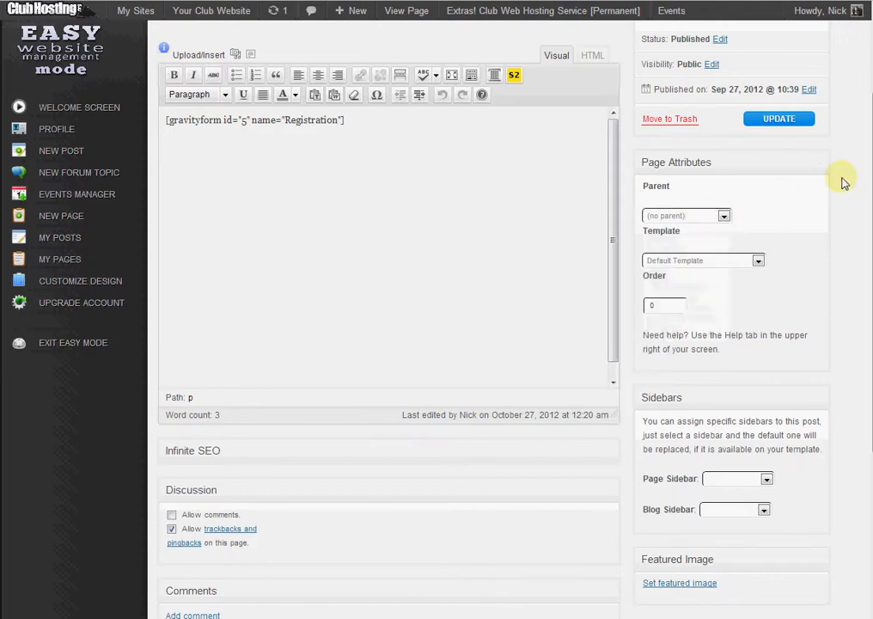
{"action": "left_click", "coordinate": [713, 267]}
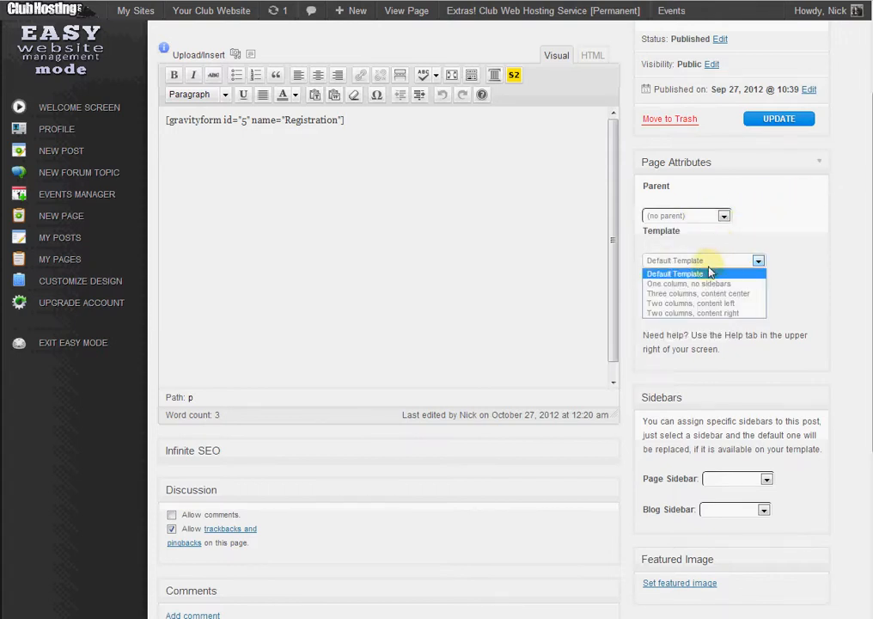
{"action": "left_click", "coordinate": [688, 313]}
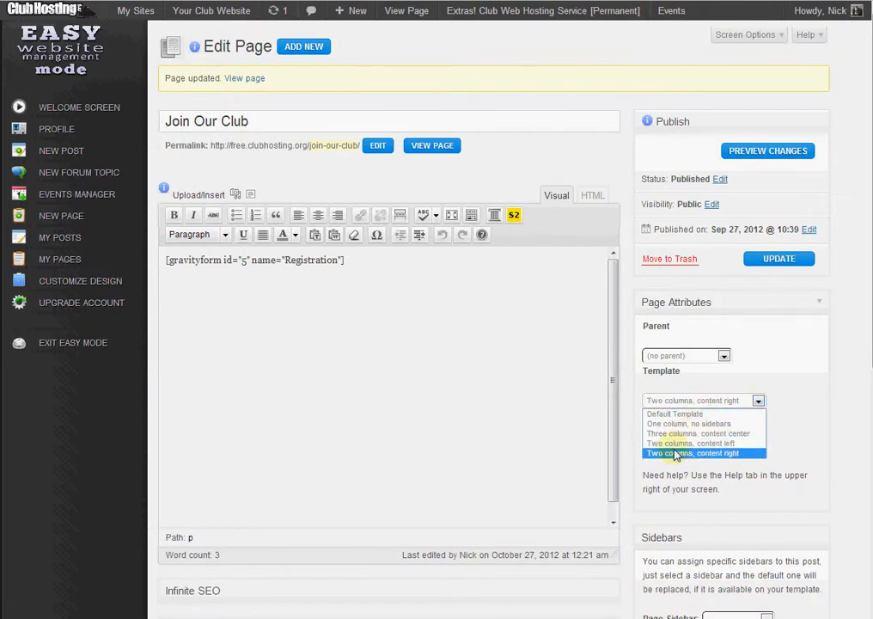
{"action": "left_click", "coordinate": [675, 414]}
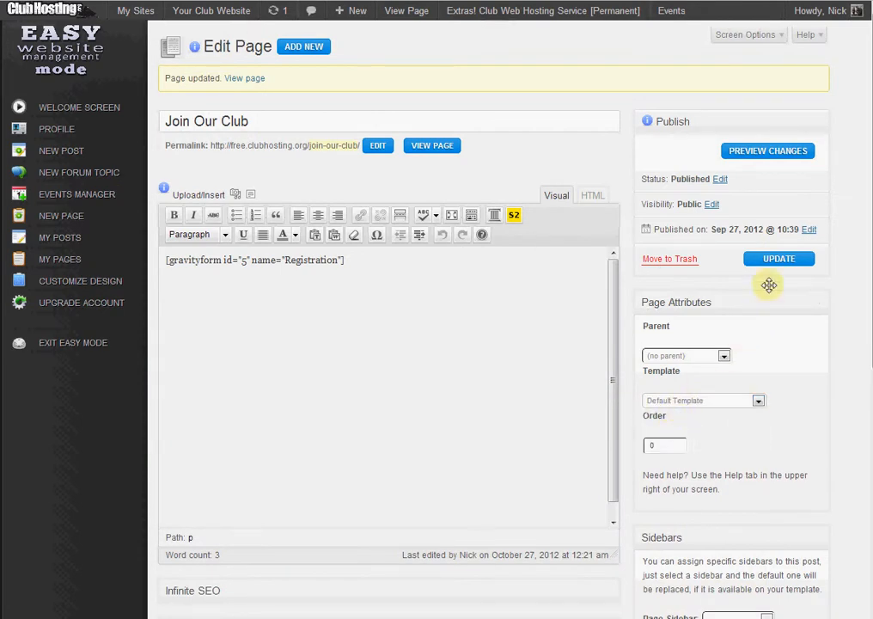
Review the options available for the Page Sidebar.
{"action": "scroll", "coordinate": [828, 347], "scroll_direction": "down", "scroll_amount": 3}
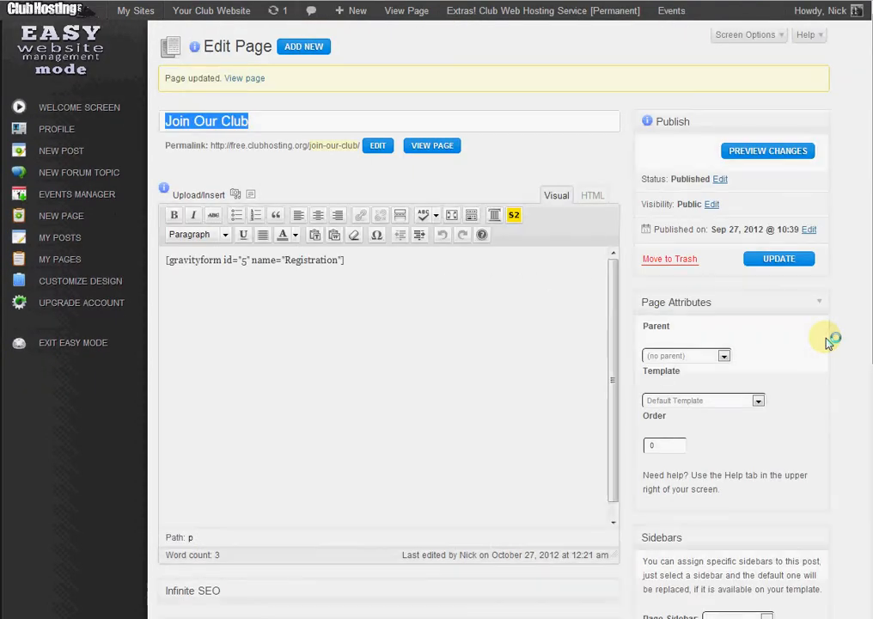
{"action": "scroll", "coordinate": [828, 345], "scroll_direction": "down", "scroll_amount": 2}
{"action": "scroll", "coordinate": [829, 345], "scroll_direction": "down", "scroll_amount": 2}
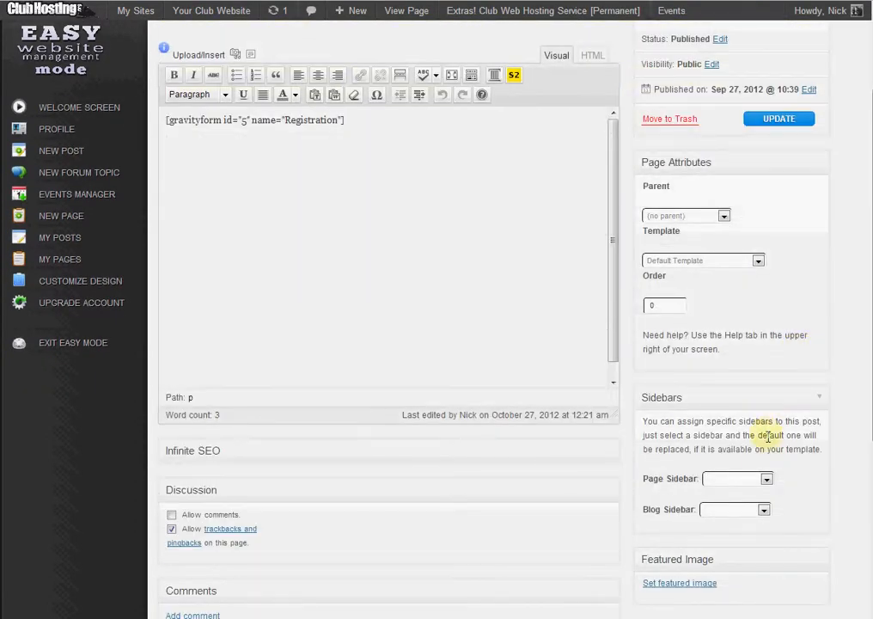
{"action": "left_click", "coordinate": [765, 479]}
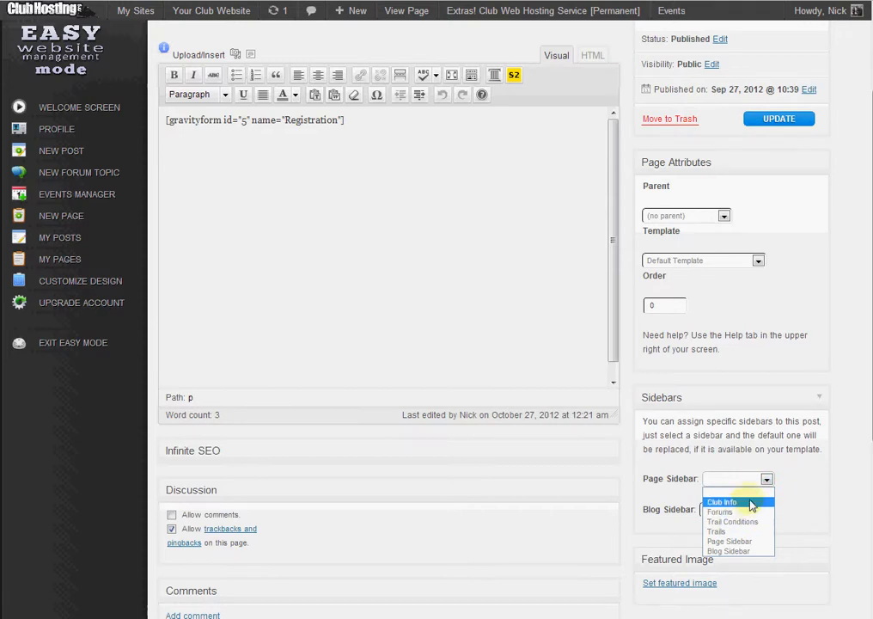
{"action": "left_click", "coordinate": [748, 471]}
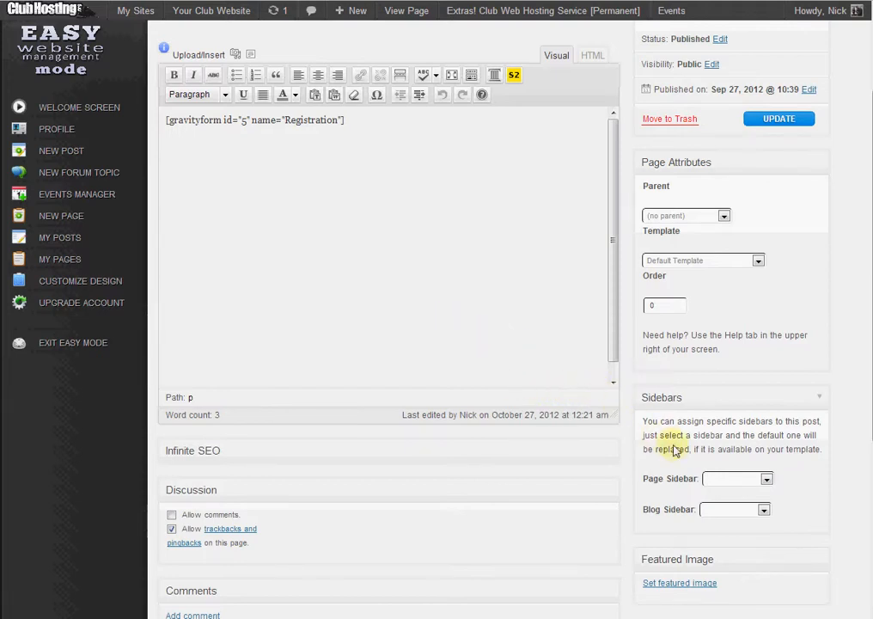
{"action": "left_click", "coordinate": [718, 478]}
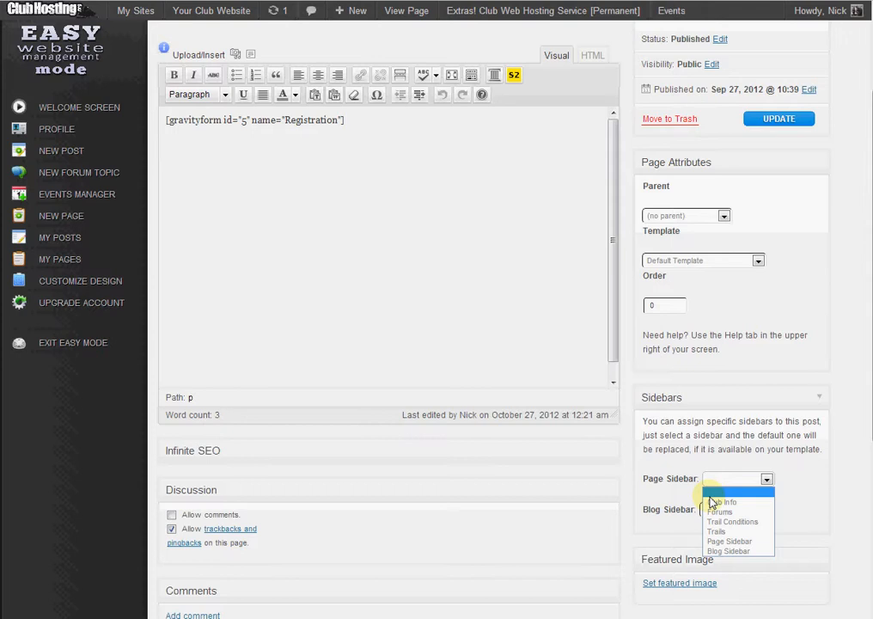
{"action": "left_click", "coordinate": [357, 434]}
Expand the Infinite SEO panel and examine its settings.
{"action": "scroll", "coordinate": [352, 421], "scroll_direction": "down", "scroll_amount": 2}
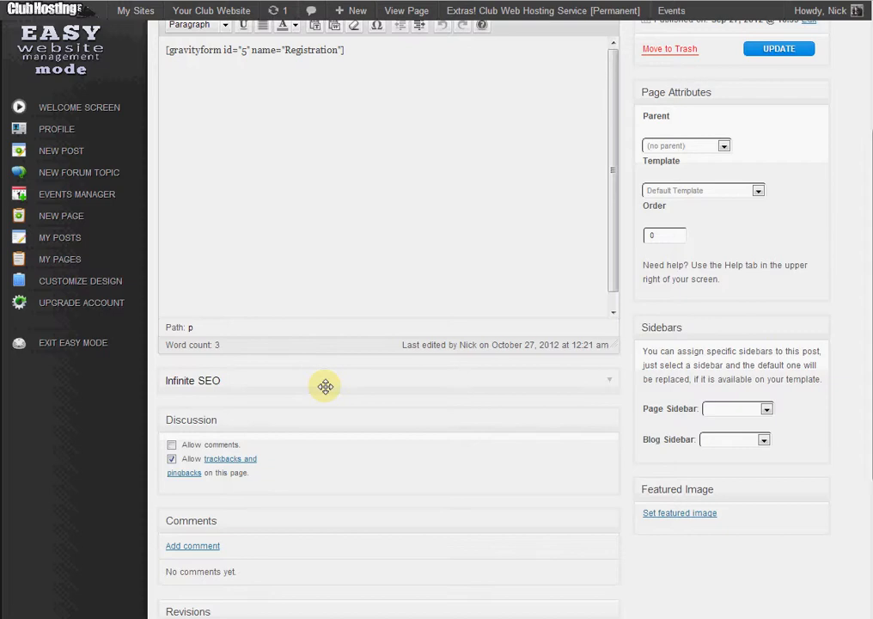
{"action": "left_click", "coordinate": [325, 387]}
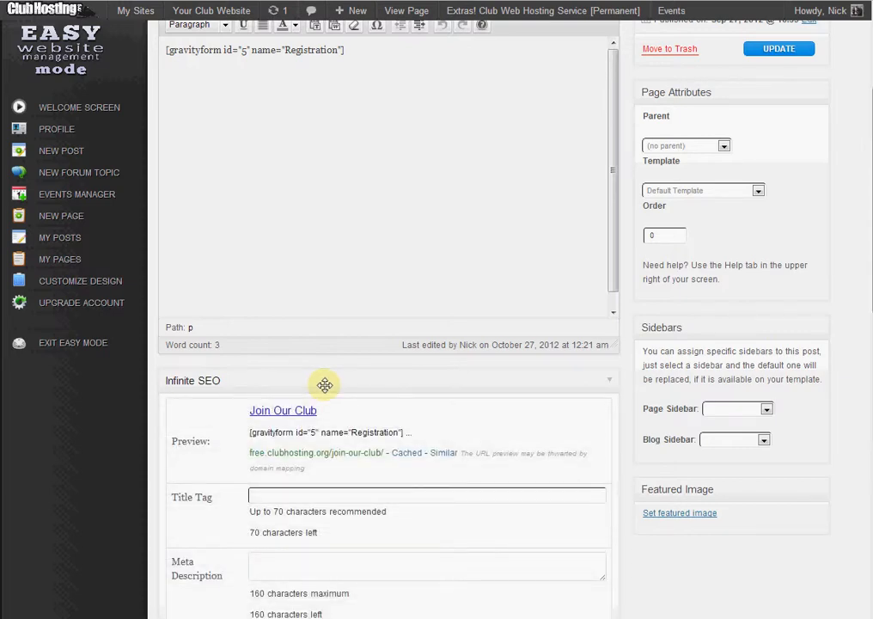
{"action": "scroll", "coordinate": [300, 396], "scroll_direction": "down", "scroll_amount": 1}
{"action": "left_click", "coordinate": [279, 426]}
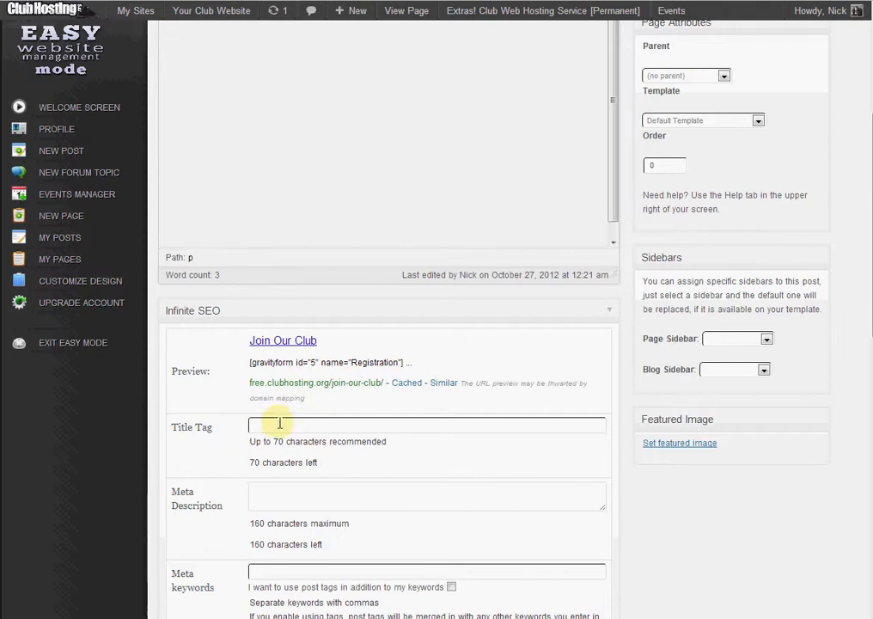
{"action": "scroll", "coordinate": [275, 425], "scroll_direction": "down", "scroll_amount": 2}
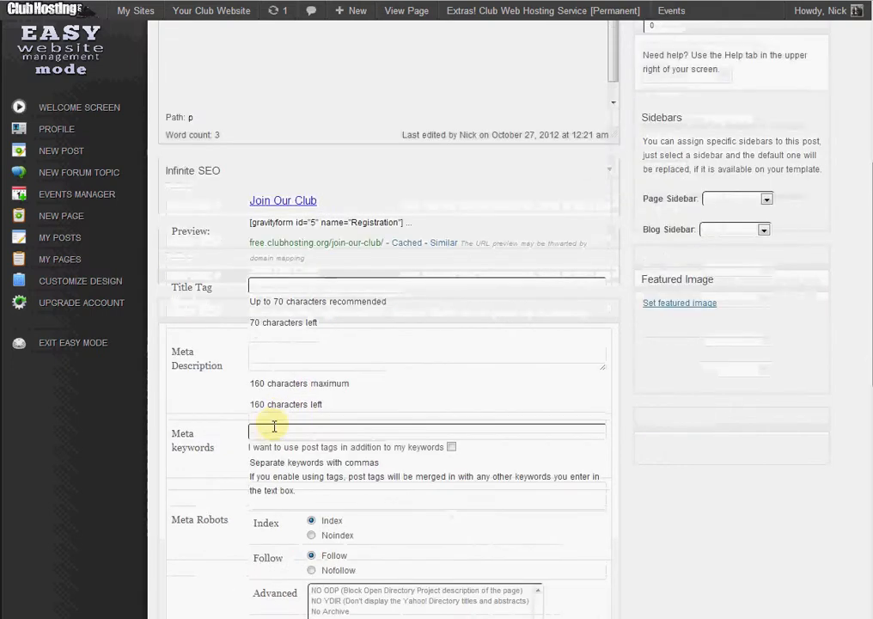
{"action": "scroll", "coordinate": [288, 391], "scroll_direction": "down", "scroll_amount": 3}
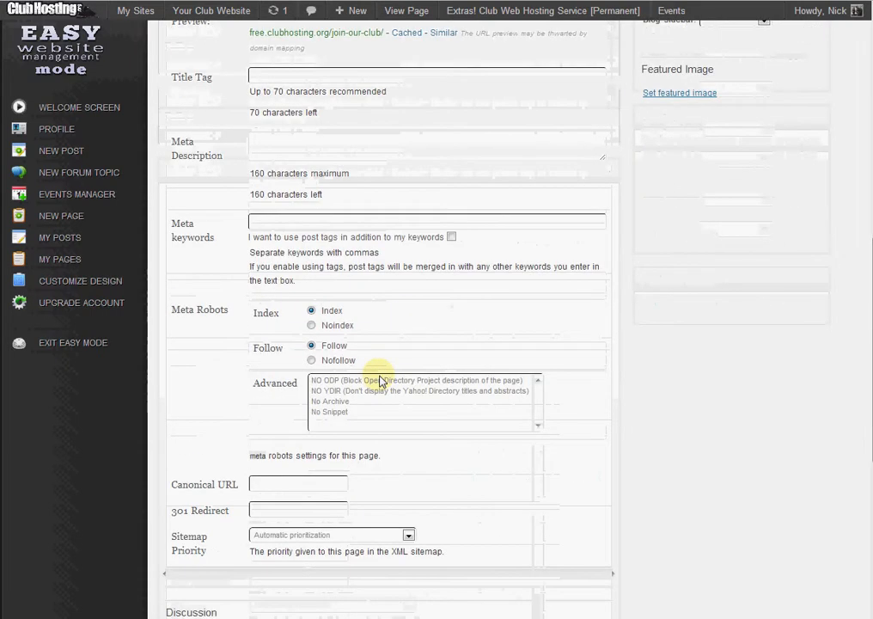
{"action": "scroll", "coordinate": [378, 360], "scroll_direction": "up", "scroll_amount": 3}
Collapse the Infinite SEO panel and turn off trackbacks and pingbacks for the page.
{"action": "left_click", "coordinate": [263, 170]}
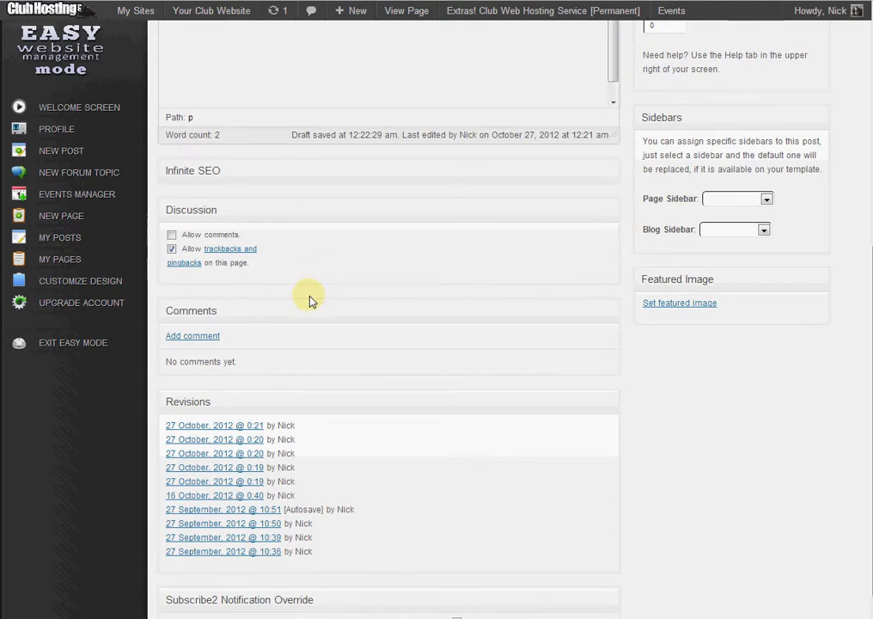
{"action": "left_click", "coordinate": [172, 249]}
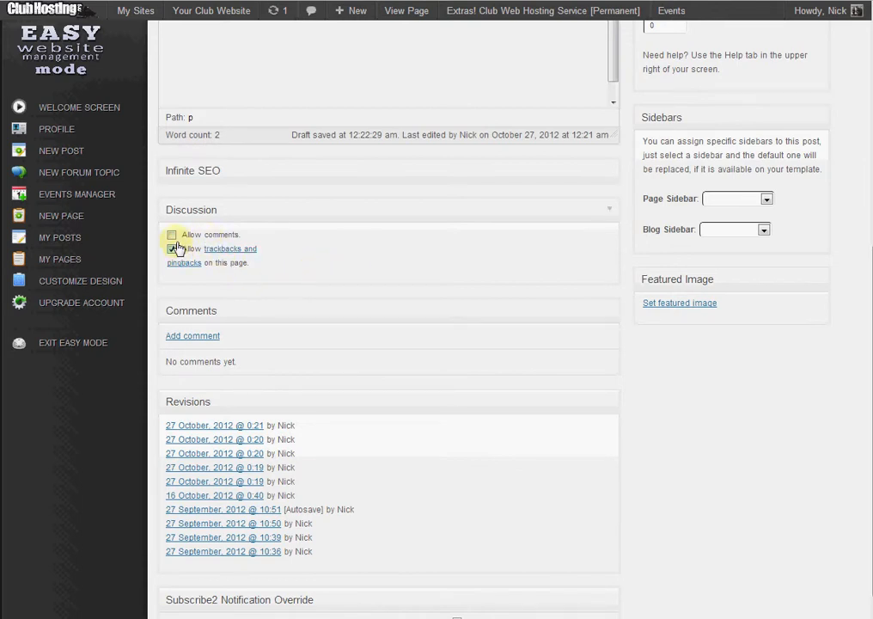
{"action": "left_click", "coordinate": [173, 249]}
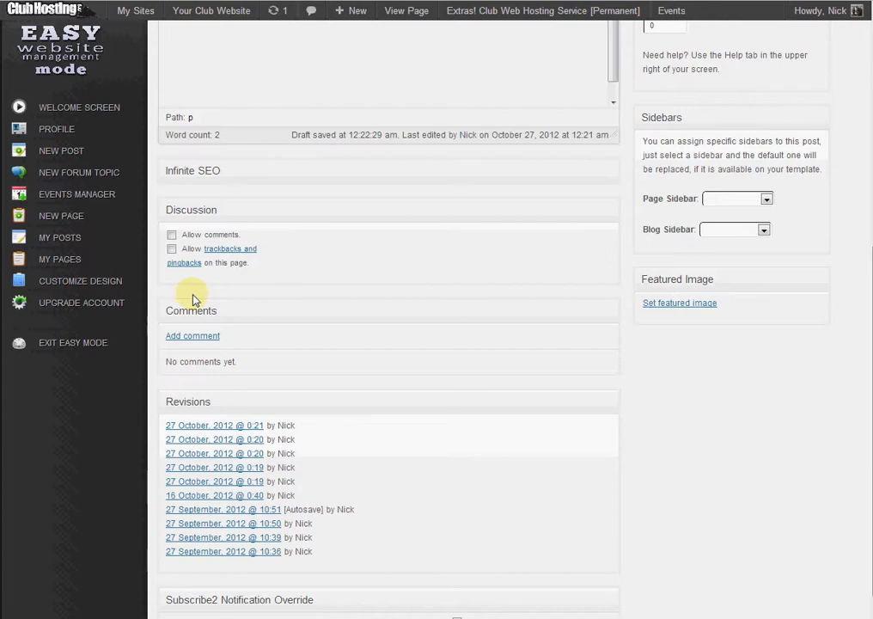
Scroll to and examine the page's revision history list.
{"action": "scroll", "coordinate": [196, 378], "scroll_direction": "down", "scroll_amount": 1}
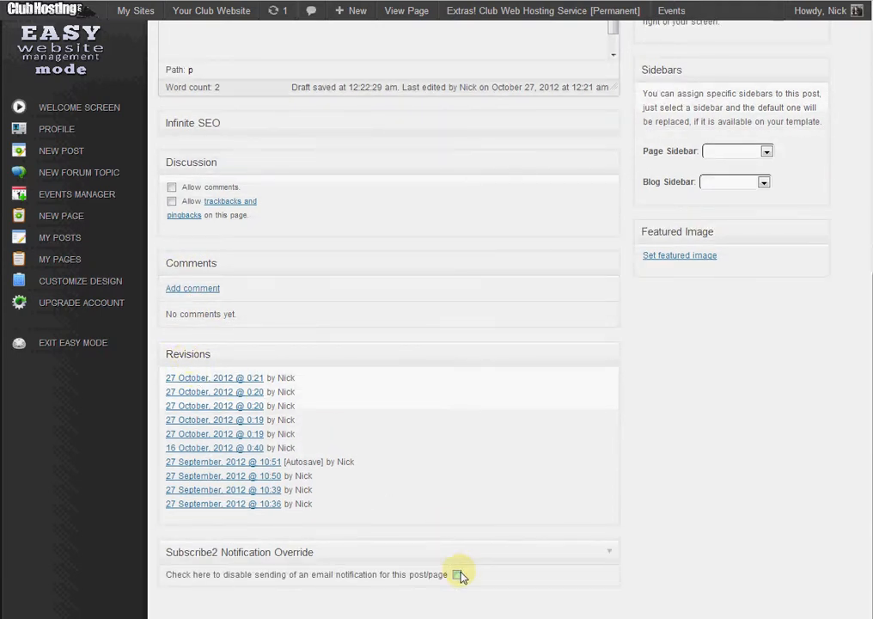
{"action": "left_click", "coordinate": [252, 393]}
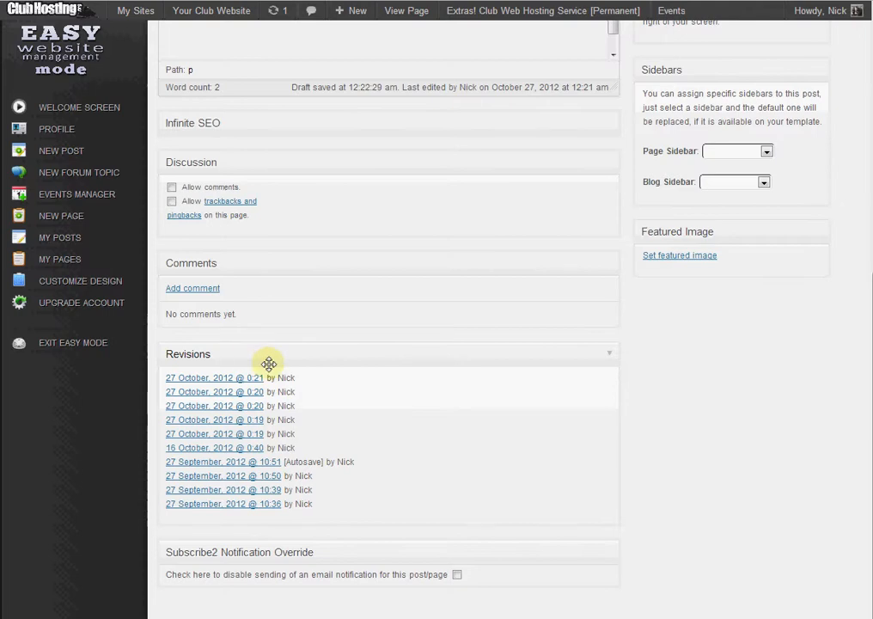
{"action": "scroll", "coordinate": [690, 424], "scroll_direction": "up", "scroll_amount": 7}
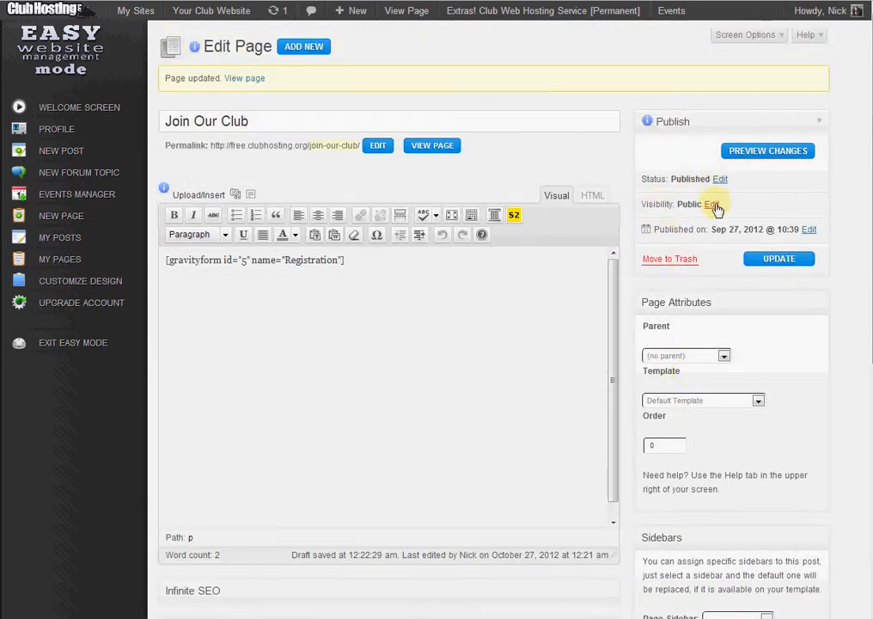
Open the page's visibility options and update the page.
{"action": "left_click", "coordinate": [713, 204]}
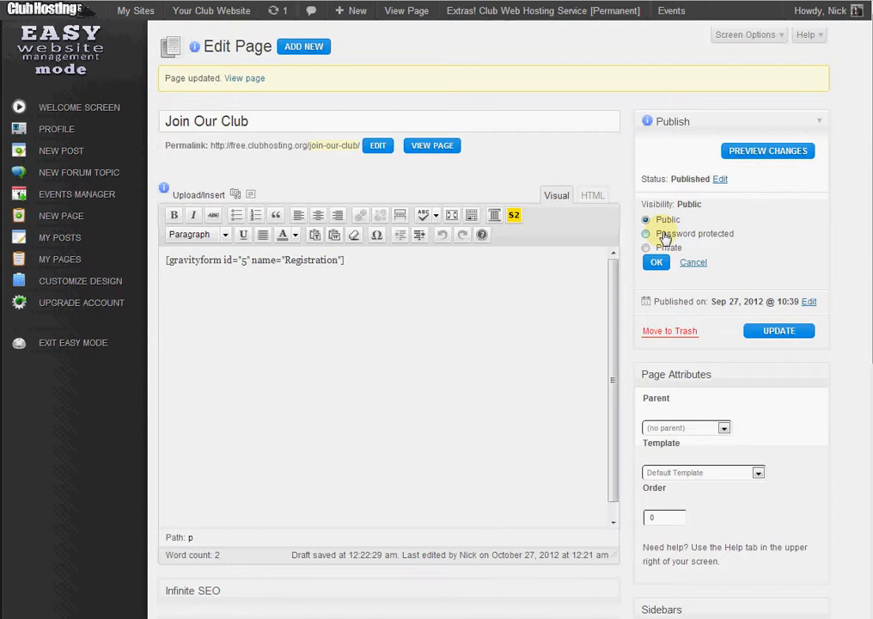
{"action": "left_click", "coordinate": [796, 332]}
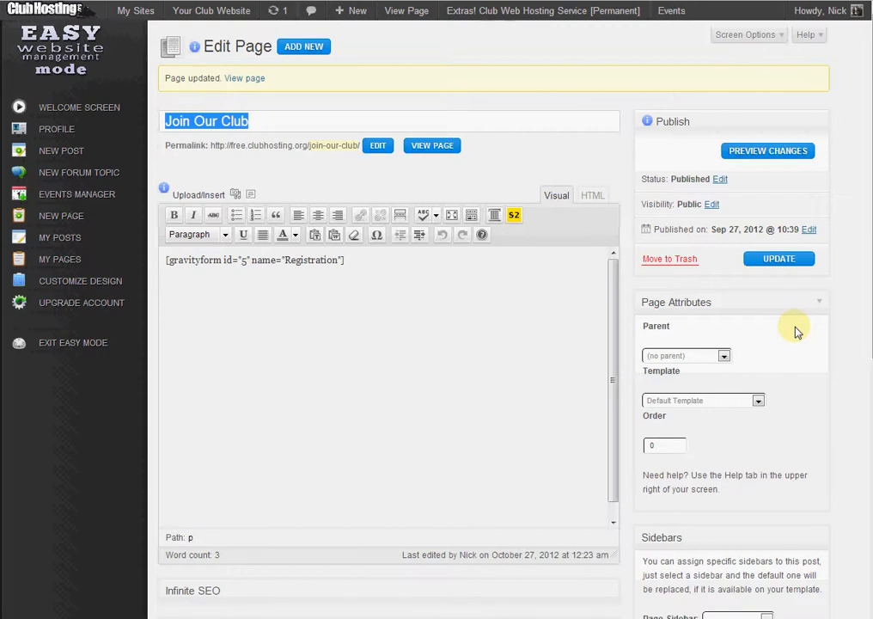
Select text in the Join Our Club page title for editing.
{"action": "left_click", "coordinate": [300, 126]}
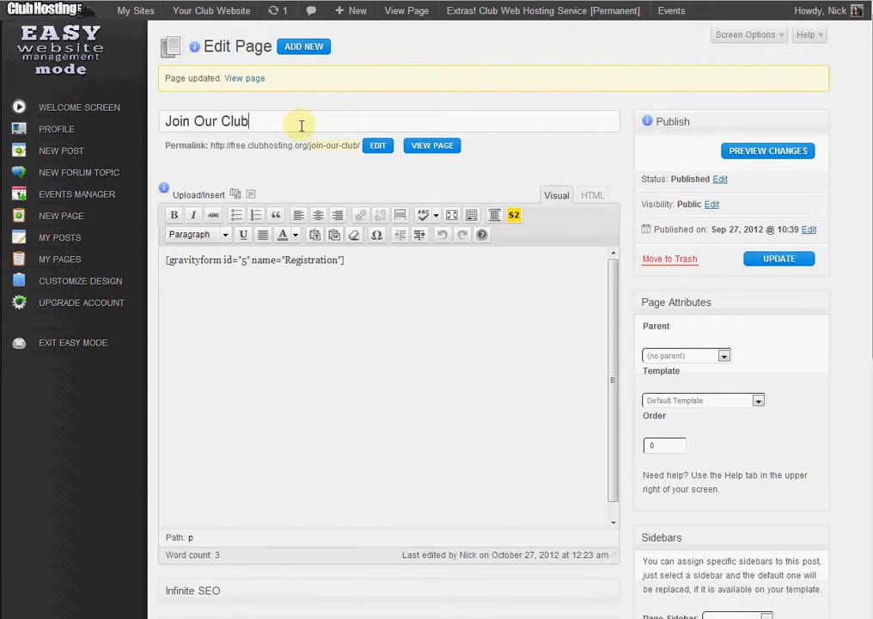
{"action": "left_click_drag", "start_coordinate": [274, 121], "coordinate": [179, 122]}
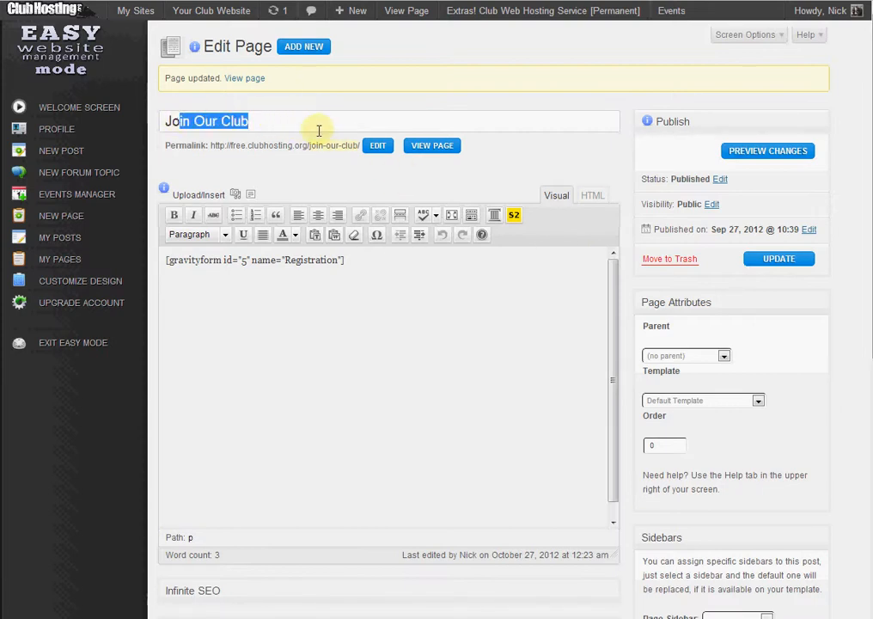